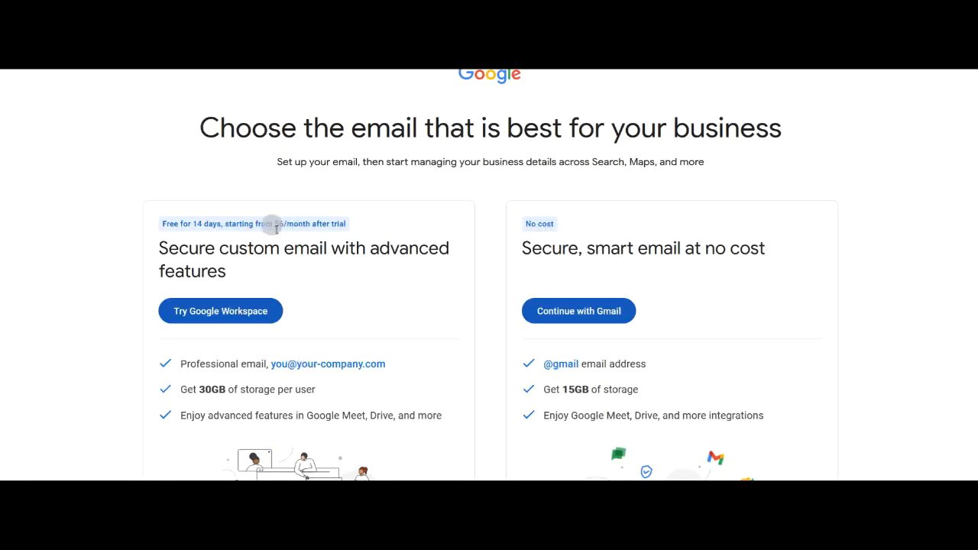
Compare Workspace with free Gmail (15GB storage) and choose the free Gmail option
{"action": "left_click_drag", "start_coordinate": [189, 249], "coordinate": [240, 269]}
{"action": "left_click", "coordinate": [495, 264]}
{"action": "left_click_drag", "start_coordinate": [532, 251], "coordinate": [759, 270]}
{"action": "left_click", "coordinate": [798, 270]}
{"action": "left_click_drag", "start_coordinate": [556, 390], "coordinate": [792, 424]}
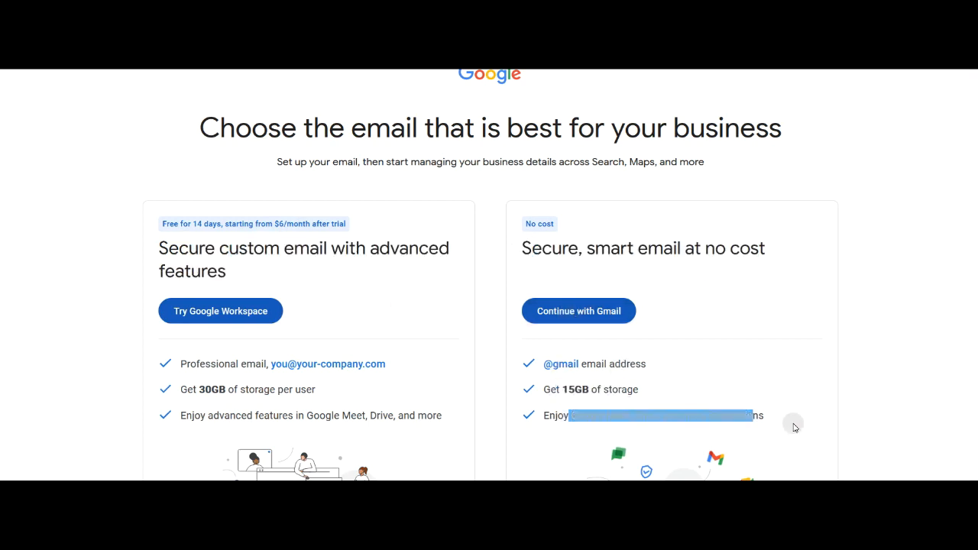
{"action": "left_click", "coordinate": [590, 309]}
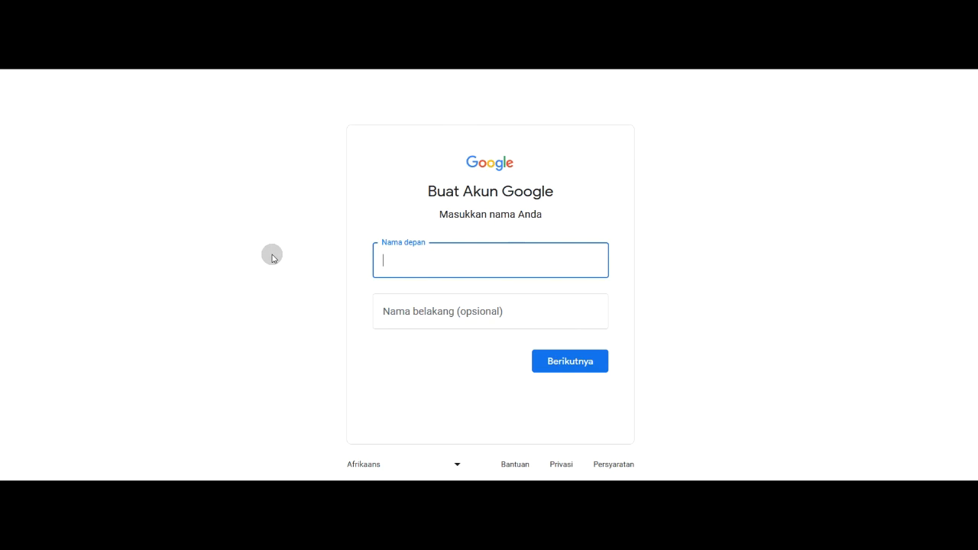
Submit the first name with the last name field left empty
{"action": "key", "text": "Tab"}
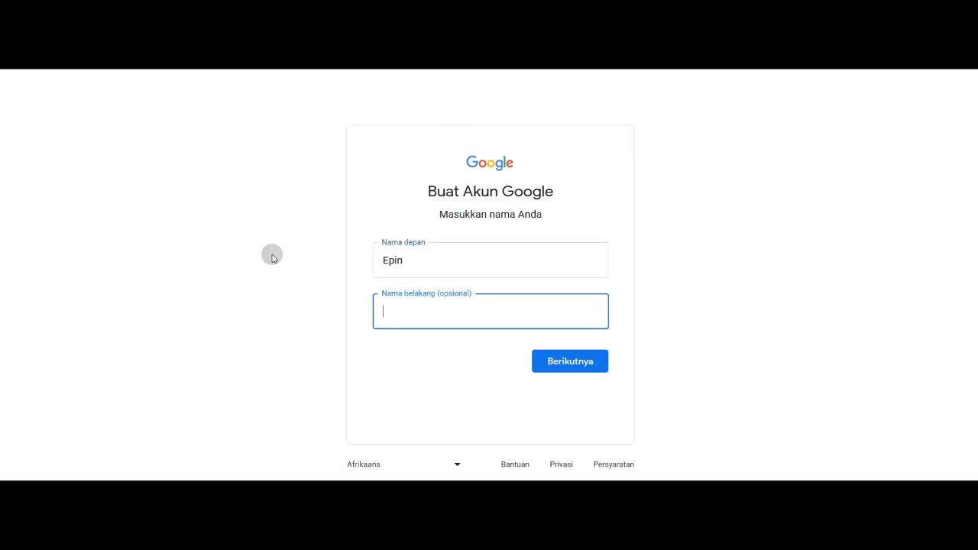
{"action": "key", "text": "BackSpace"}
{"action": "key", "text": "BackSpace"}
{"action": "left_click", "coordinate": [309, 299]}
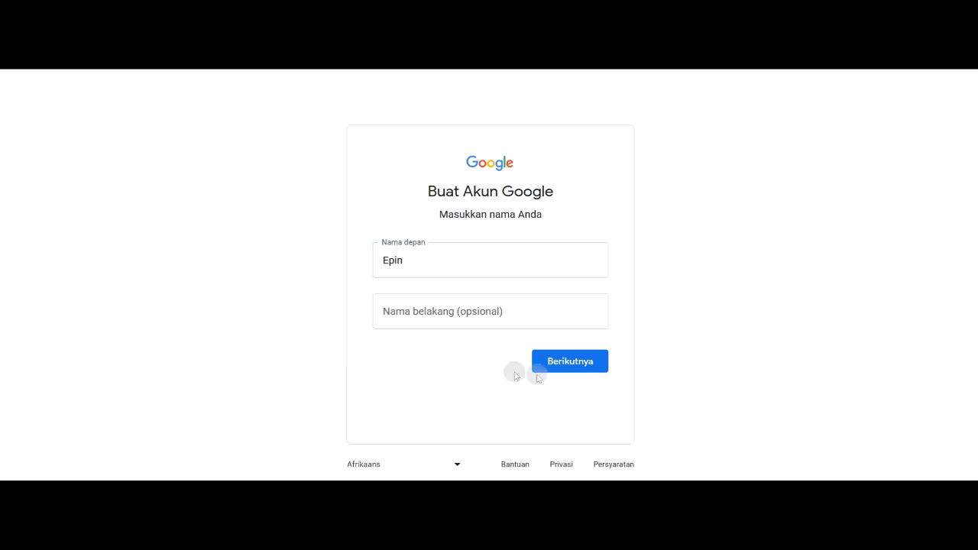
{"action": "left_click", "coordinate": [550, 363]}
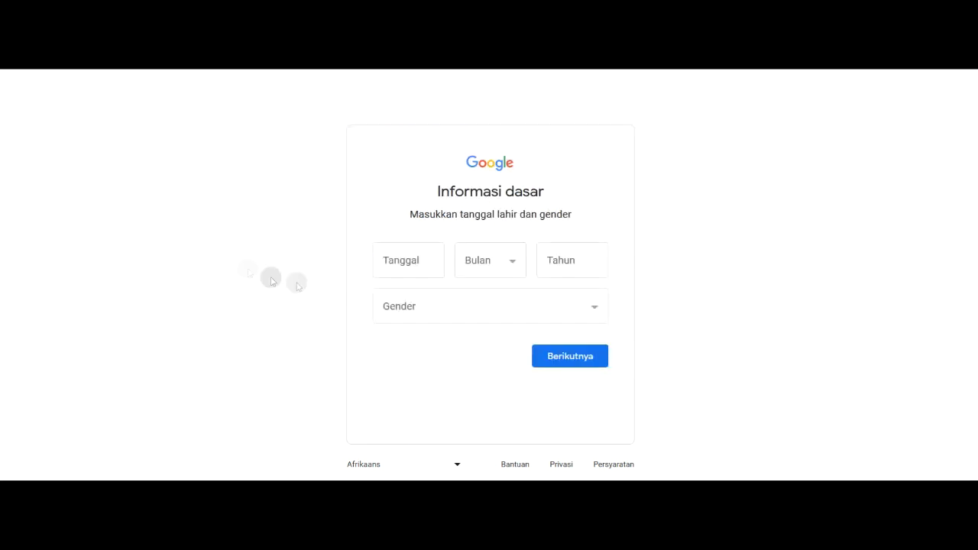
Enter the birth date as 15 Juli 1995
{"action": "left_click", "coordinate": [406, 264]}
{"action": "type", "text": "15"}
{"action": "left_click", "coordinate": [492, 271]}
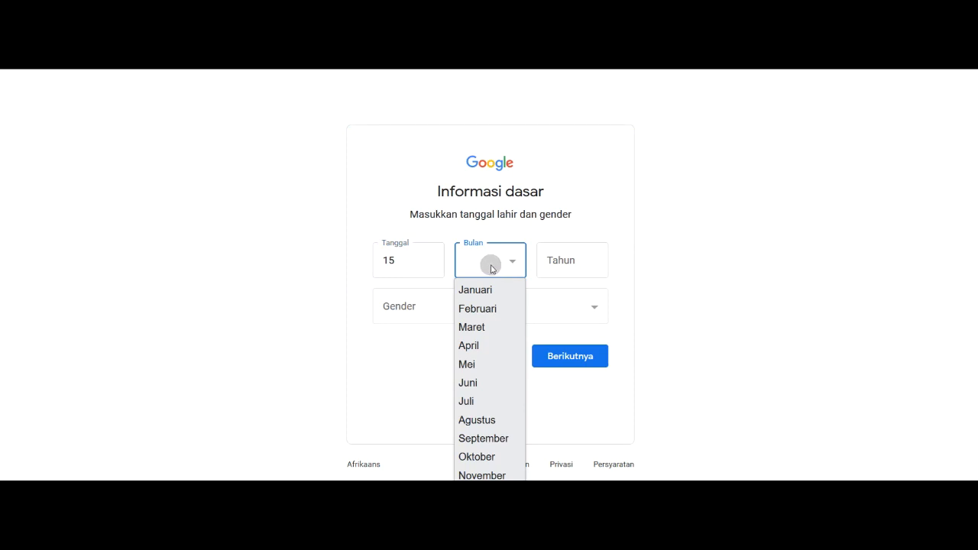
{"action": "left_click", "coordinate": [469, 401]}
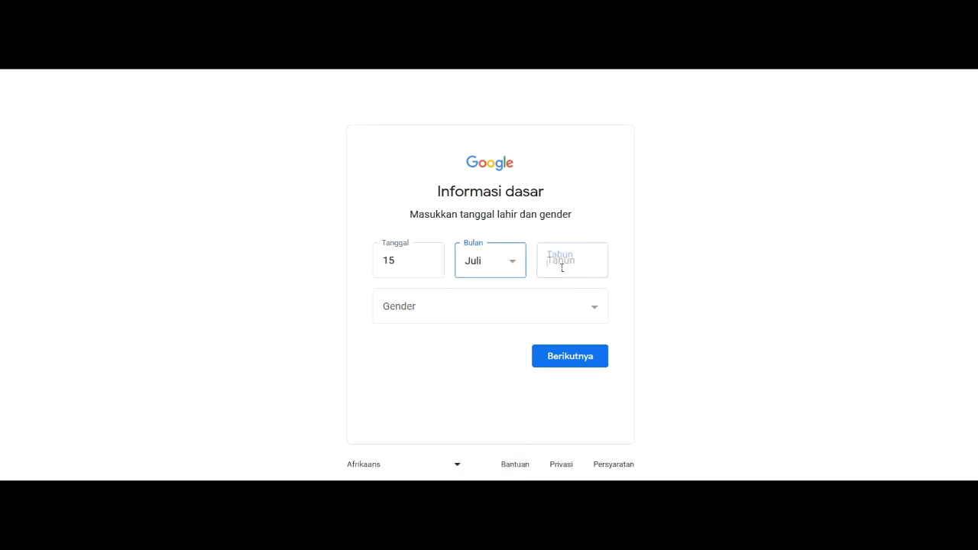
{"action": "left_click", "coordinate": [557, 266]}
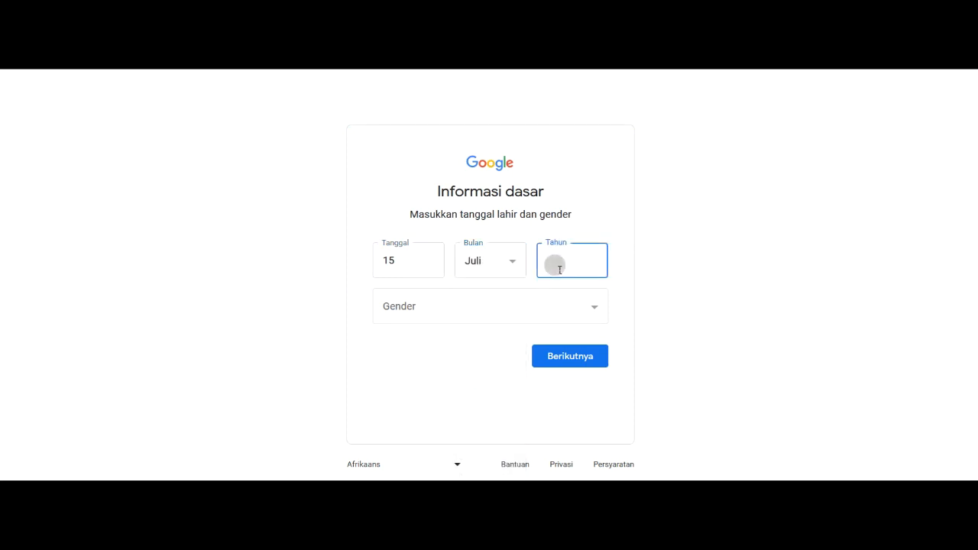
After trying Kustom with Lainnya, set gender to Tidak ingin memberi tahu and submit
{"action": "left_click", "coordinate": [465, 308]}
{"action": "left_click", "coordinate": [443, 373]}
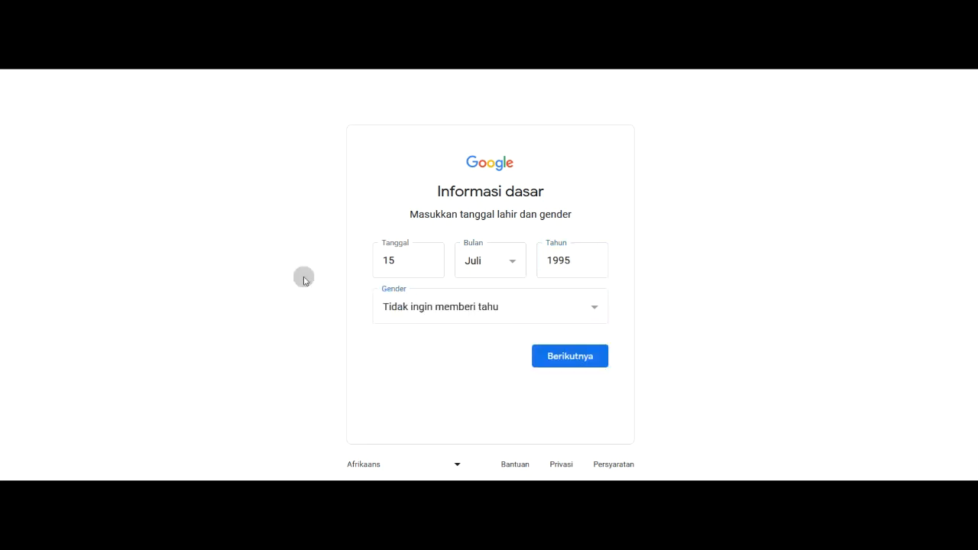
{"action": "left_click", "coordinate": [408, 305]}
{"action": "left_click", "coordinate": [405, 399]}
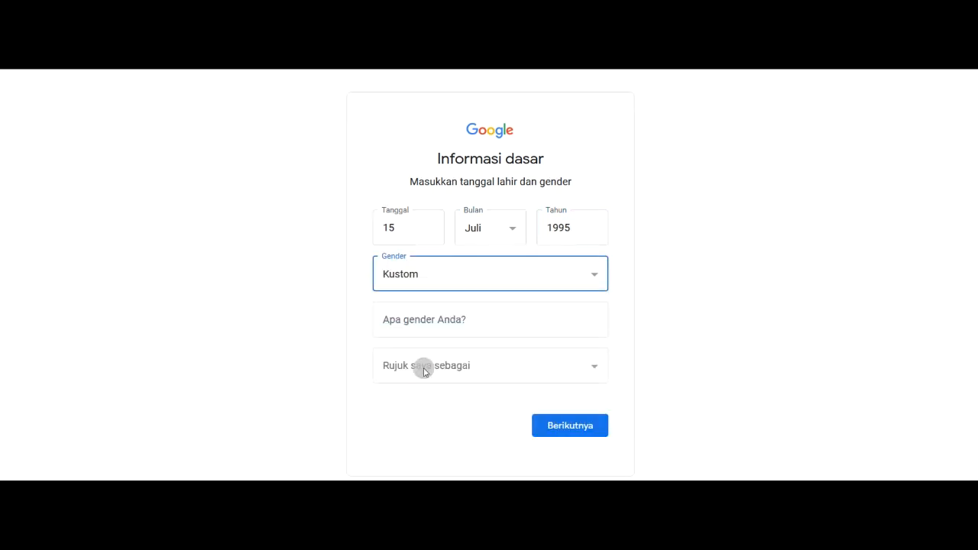
{"action": "left_click", "coordinate": [416, 365]}
{"action": "left_click", "coordinate": [328, 354]}
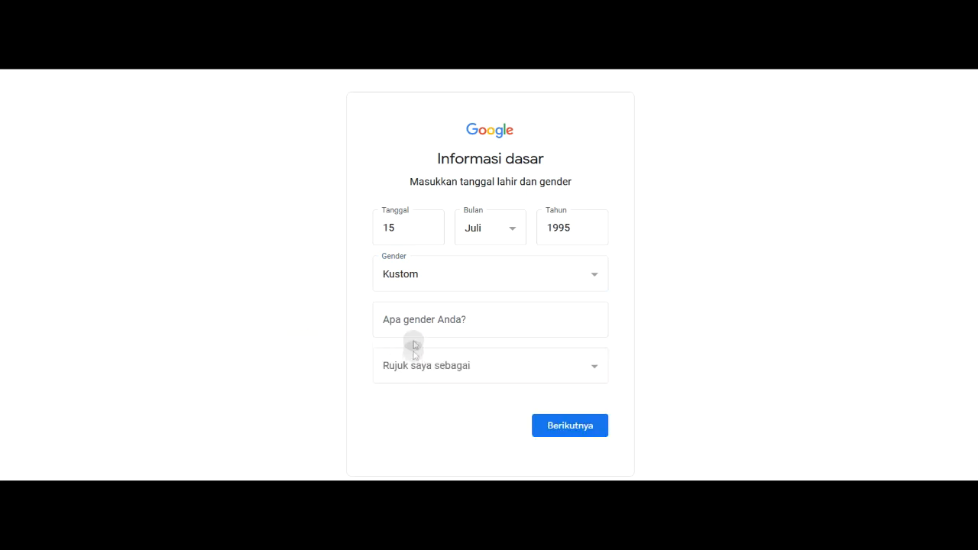
{"action": "left_click", "coordinate": [413, 325]}
{"action": "left_click", "coordinate": [400, 373]}
{"action": "left_click", "coordinate": [387, 431]}
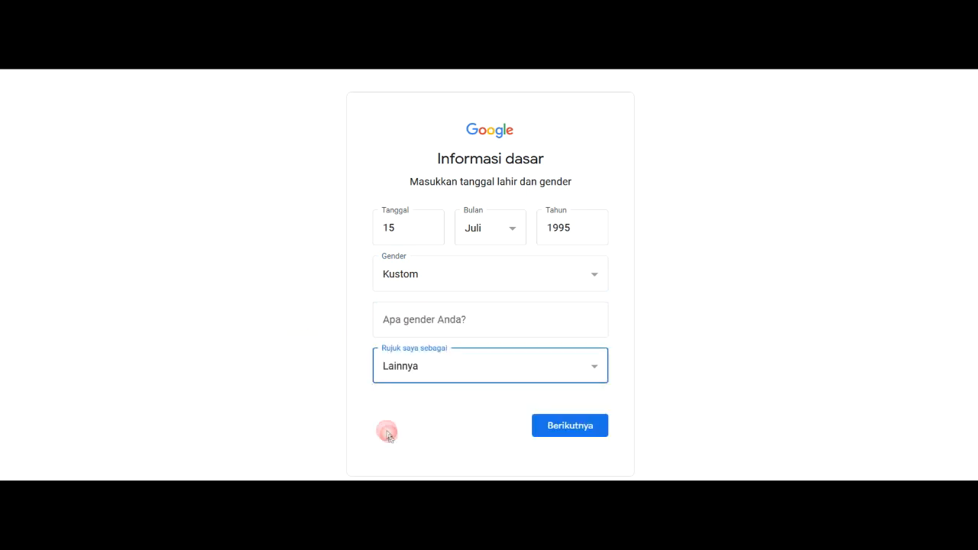
{"action": "left_click", "coordinate": [413, 325]}
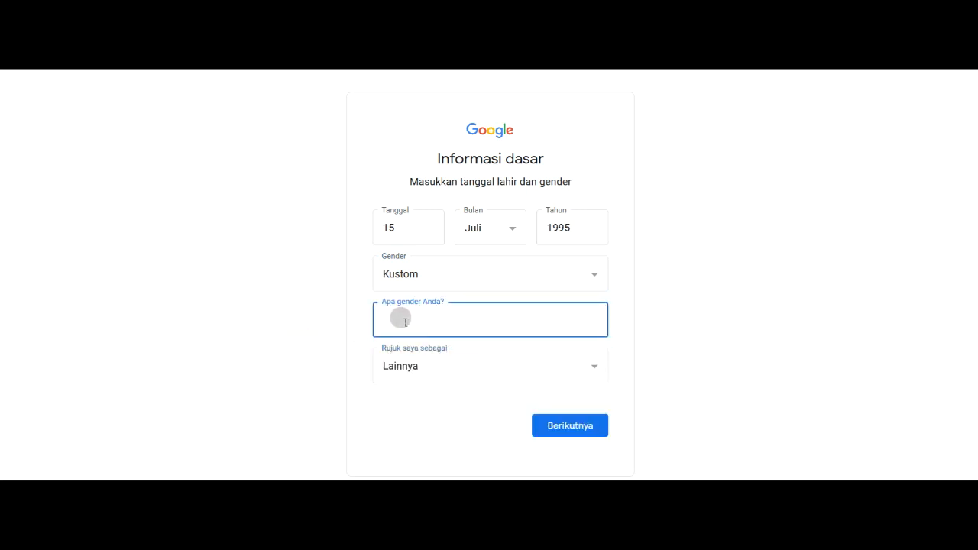
{"action": "left_click", "coordinate": [284, 334]}
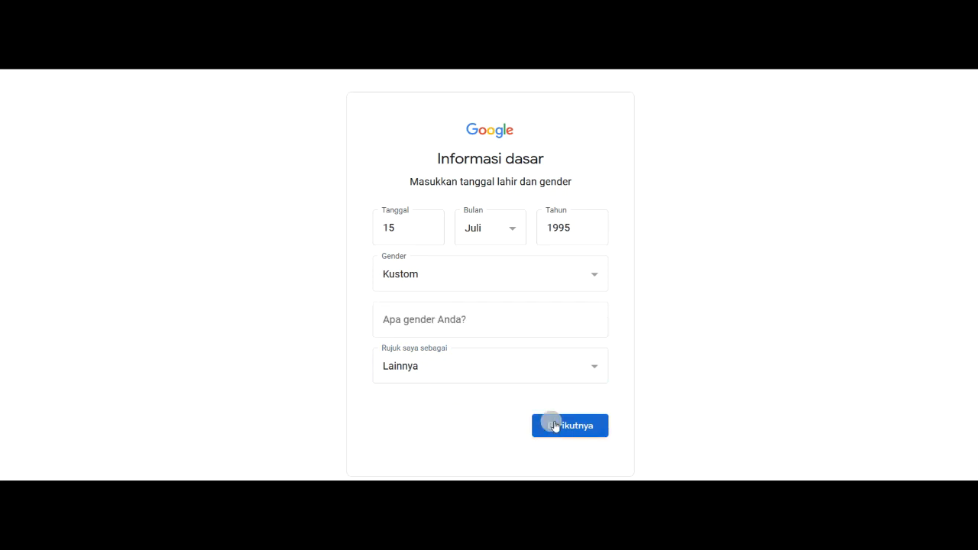
{"action": "left_click", "coordinate": [454, 275]}
{"action": "left_click", "coordinate": [384, 339]}
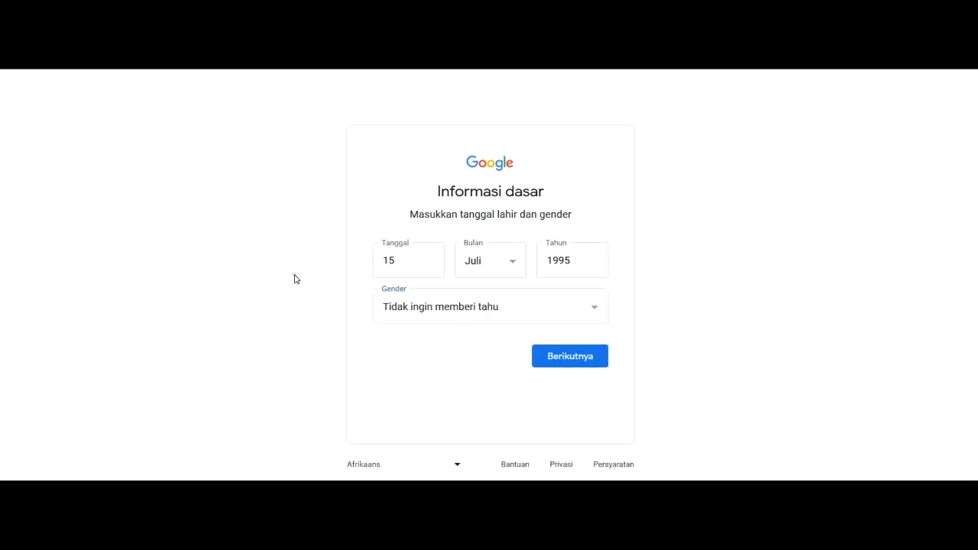
{"action": "left_click", "coordinate": [565, 358]}
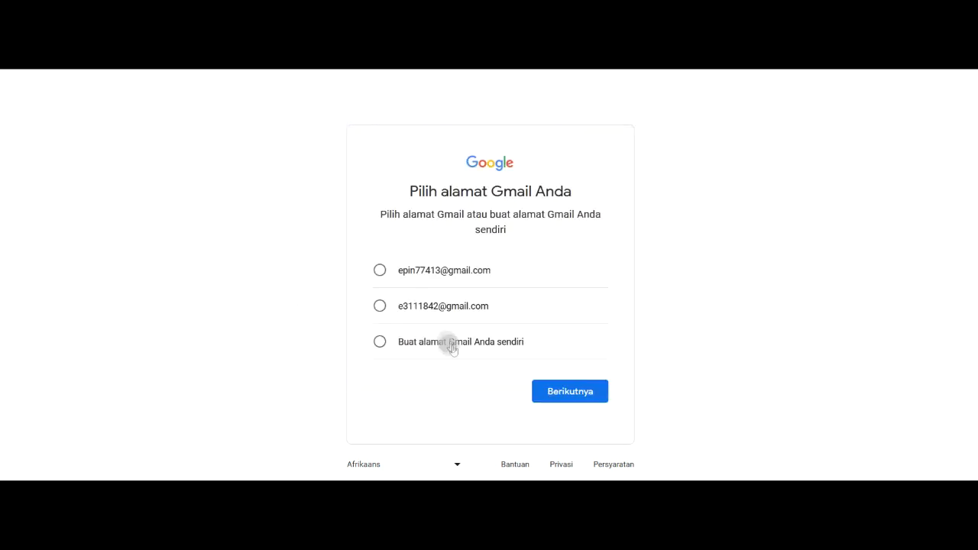
Create a custom Gmail address and set the account password
{"action": "left_click", "coordinate": [440, 350]}
{"action": "left_click", "coordinate": [300, 347]}
{"action": "left_click", "coordinate": [389, 360]}
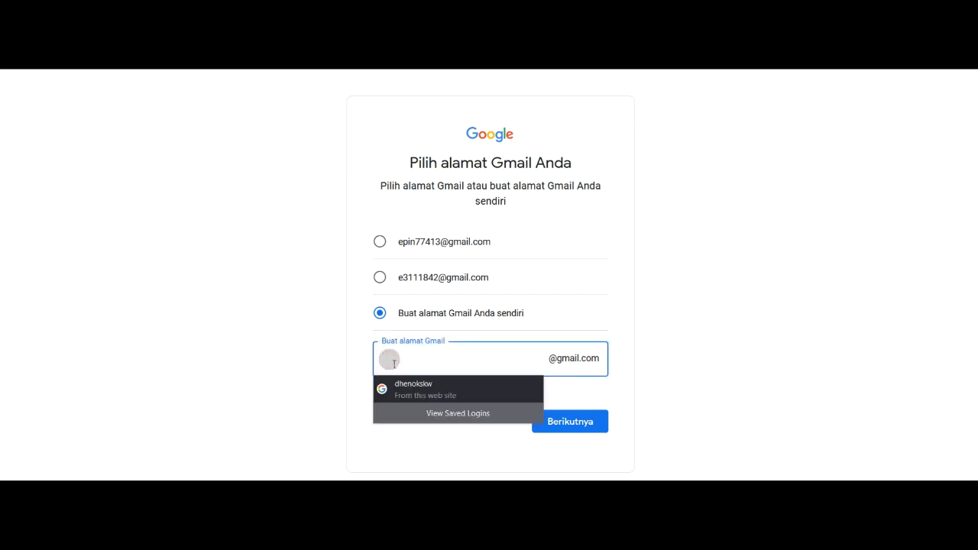
{"action": "left_click", "coordinate": [226, 332]}
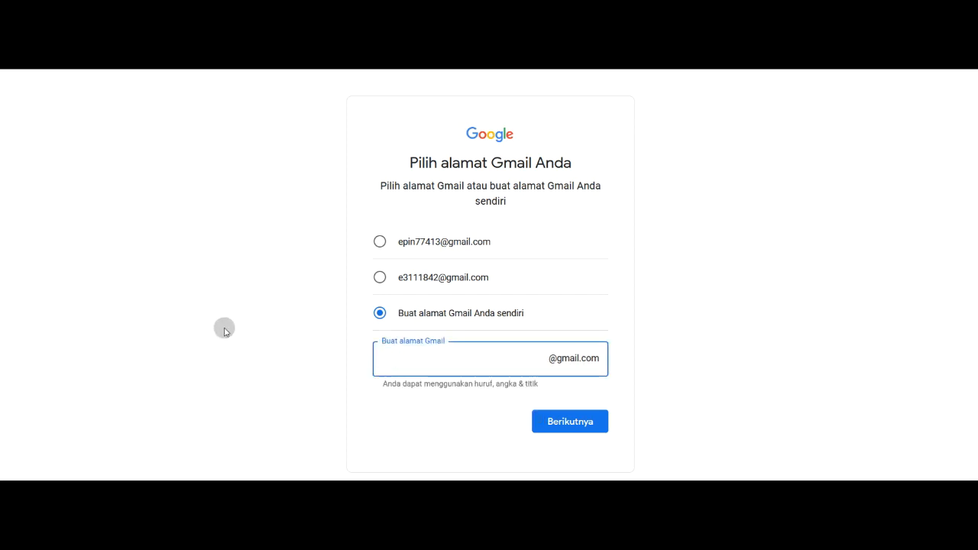
{"action": "left_click", "coordinate": [226, 332]}
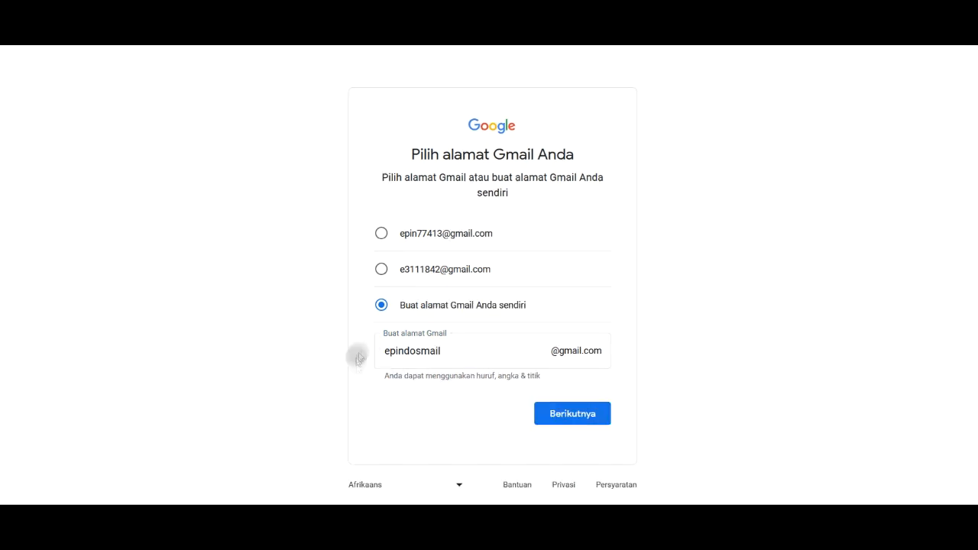
{"action": "left_click", "coordinate": [570, 414]}
{"action": "left_click", "coordinate": [414, 262]}
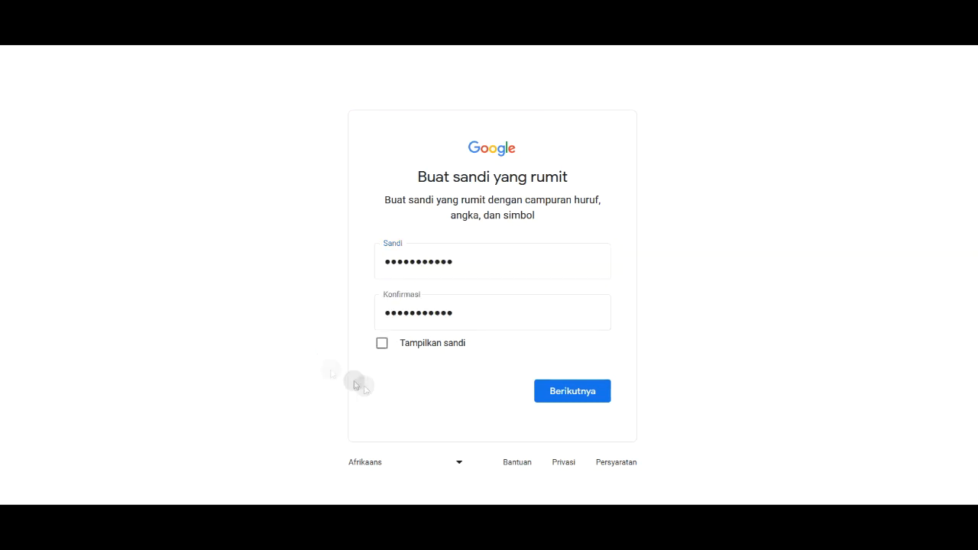
{"action": "left_click", "coordinate": [545, 392]}
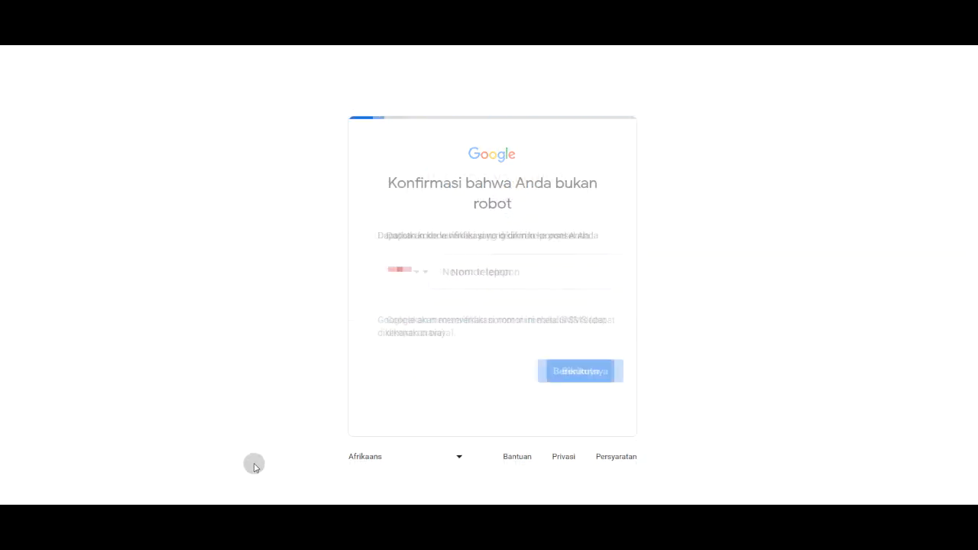
Enter the phone number, skip the recovery email, confirm the account review and accept the privacy terms
{"action": "left_click", "coordinate": [494, 272]}
{"action": "type", "text": "0821599"}
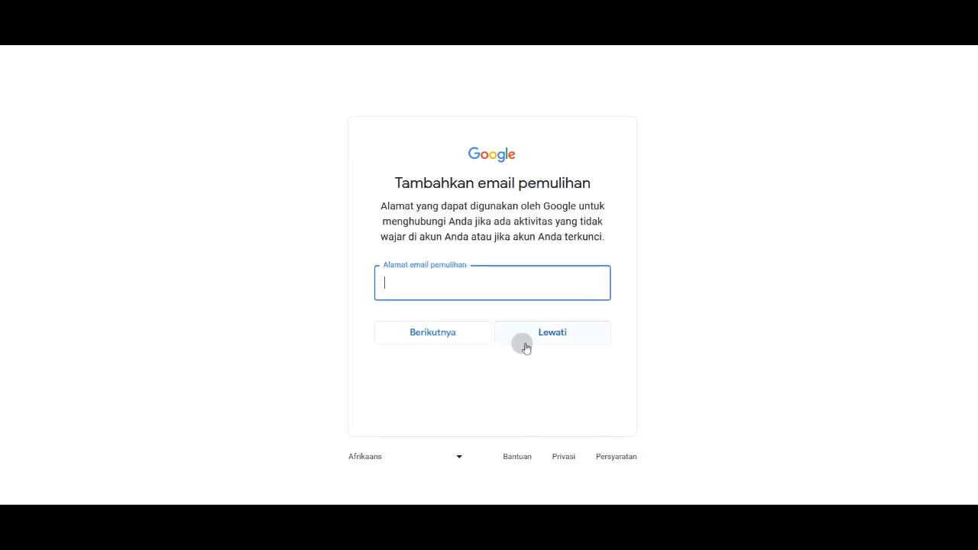
{"action": "left_click", "coordinate": [524, 341]}
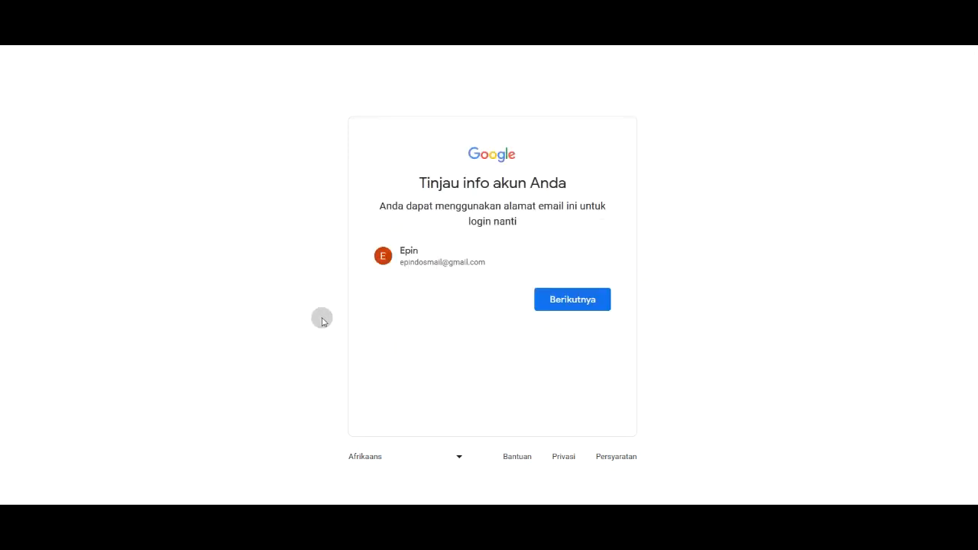
{"action": "left_click", "coordinate": [563, 304]}
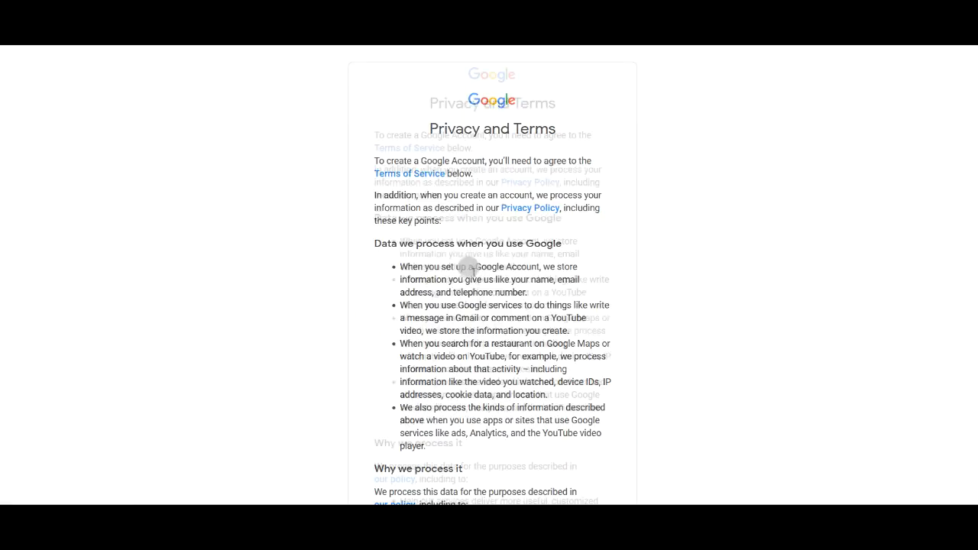
{"action": "scroll", "coordinate": [474, 272], "scroll_direction": "down", "scroll_amount": 15}
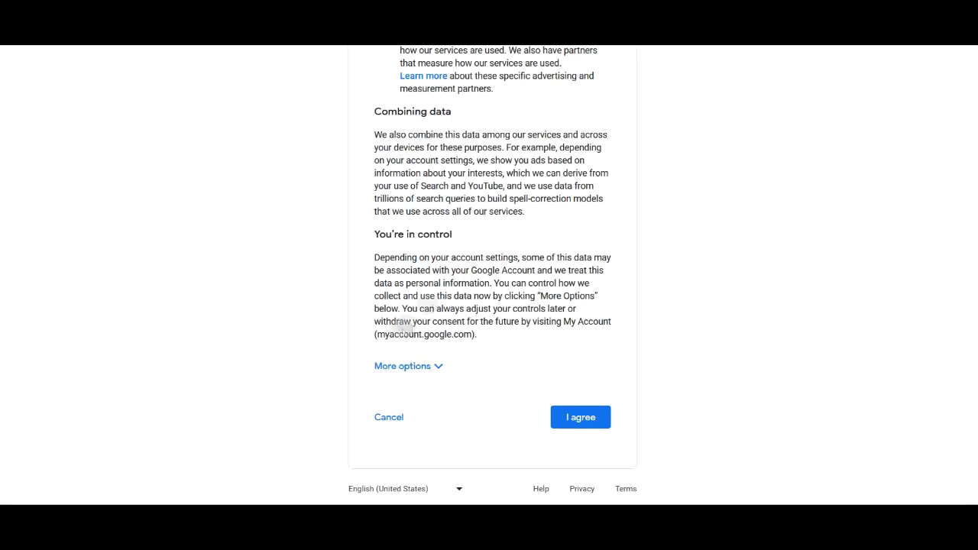
{"action": "left_click", "coordinate": [581, 417]}
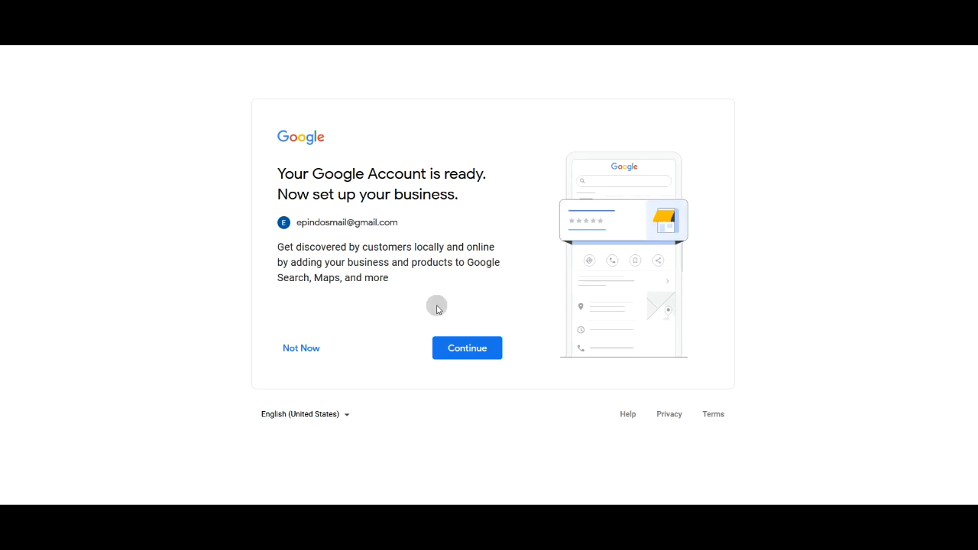
Name the business Epindos and choose Online retail as its business type
{"action": "left_click", "coordinate": [463, 347]}
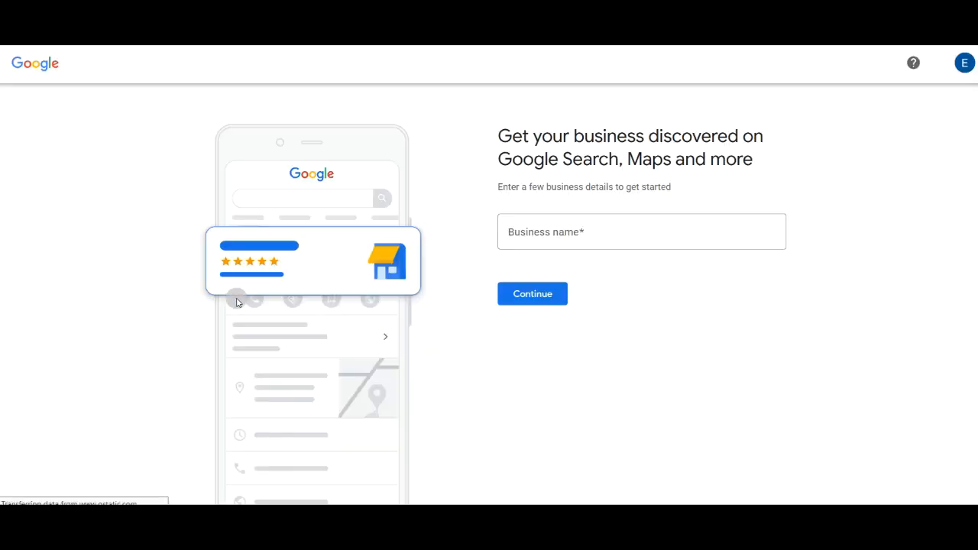
{"action": "left_click", "coordinate": [524, 294]}
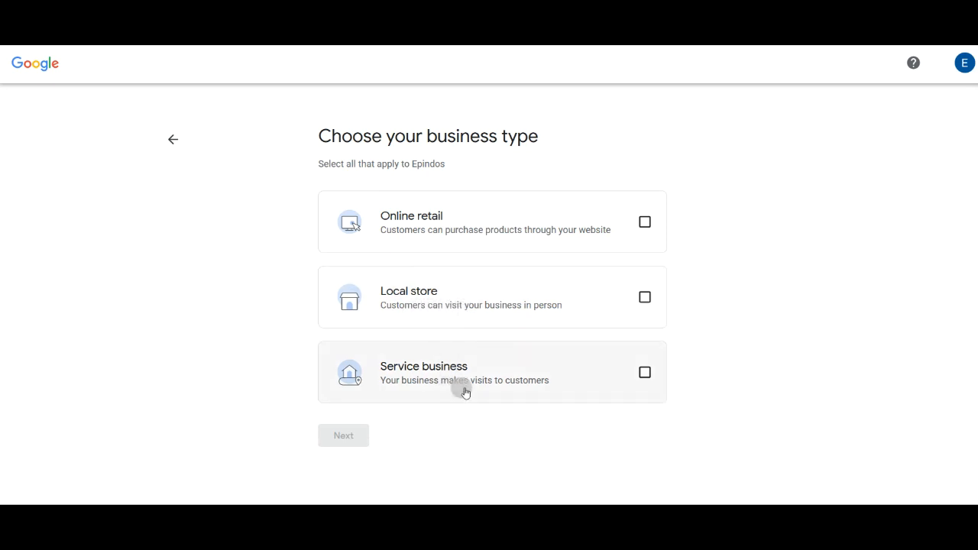
{"action": "left_click", "coordinate": [644, 223]}
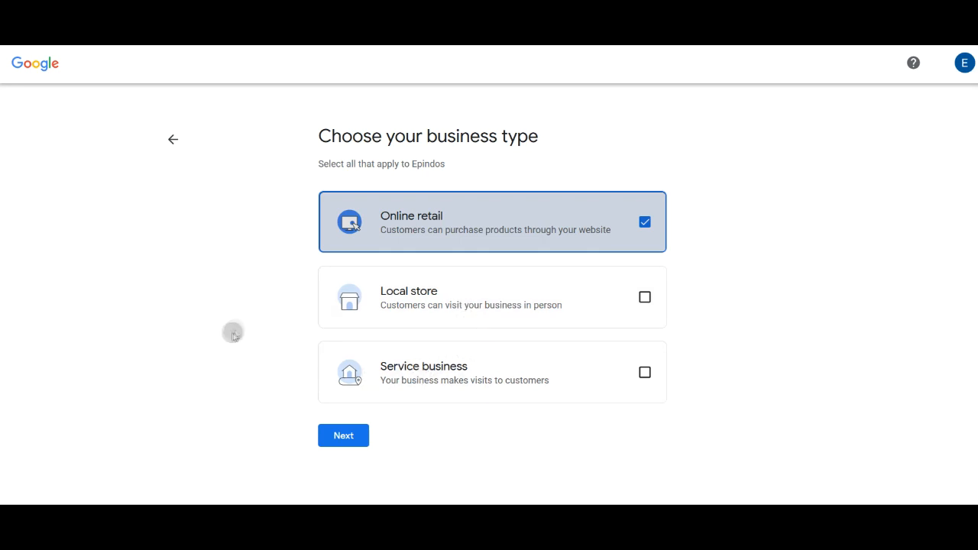
{"action": "left_click", "coordinate": [343, 436]}
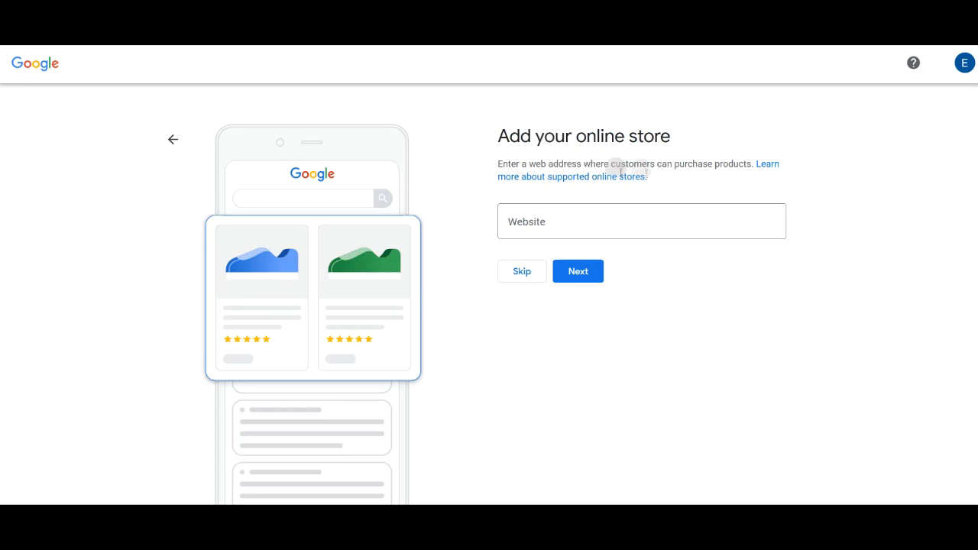
Leave out the store website and set the business category to Market
{"action": "left_click", "coordinate": [521, 272]}
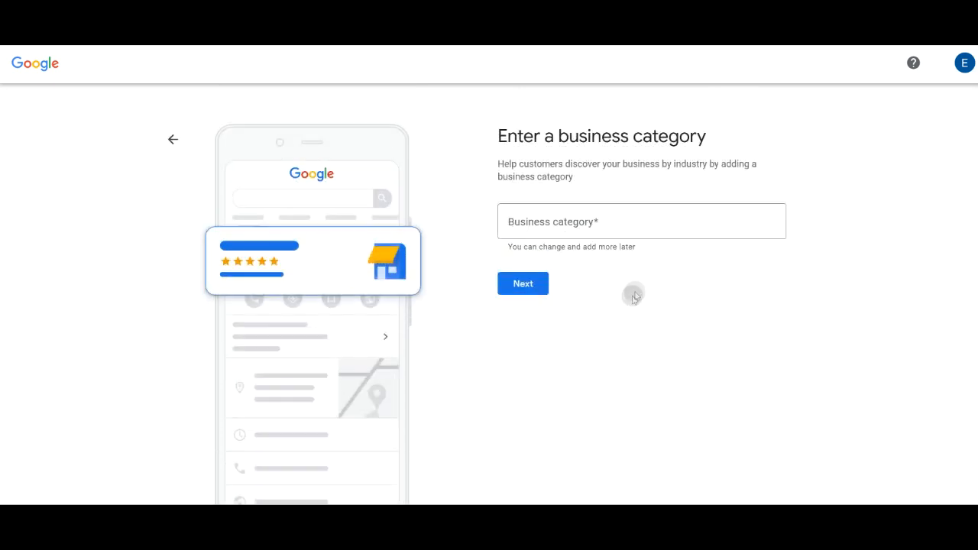
{"action": "left_click", "coordinate": [572, 222]}
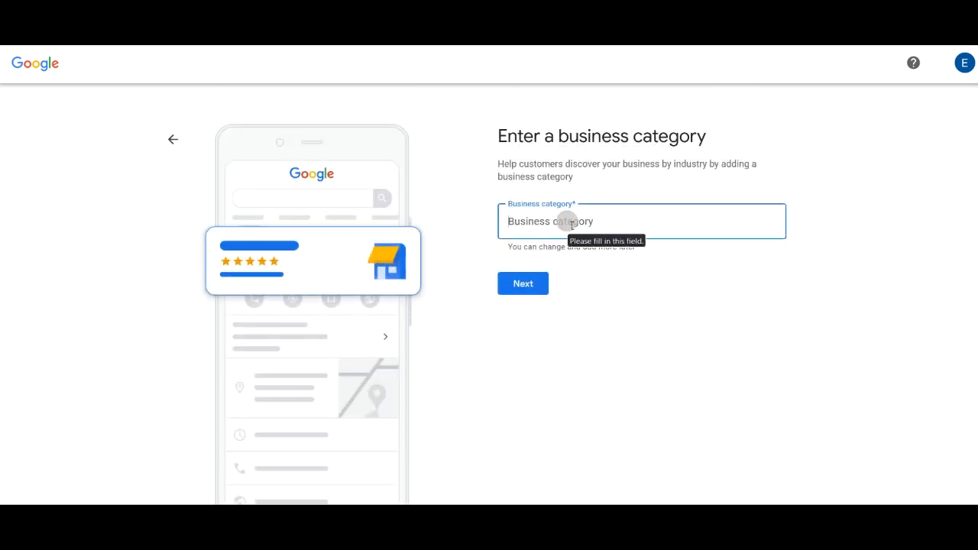
{"action": "type", "text": "Market"}
{"action": "left_click", "coordinate": [527, 285]}
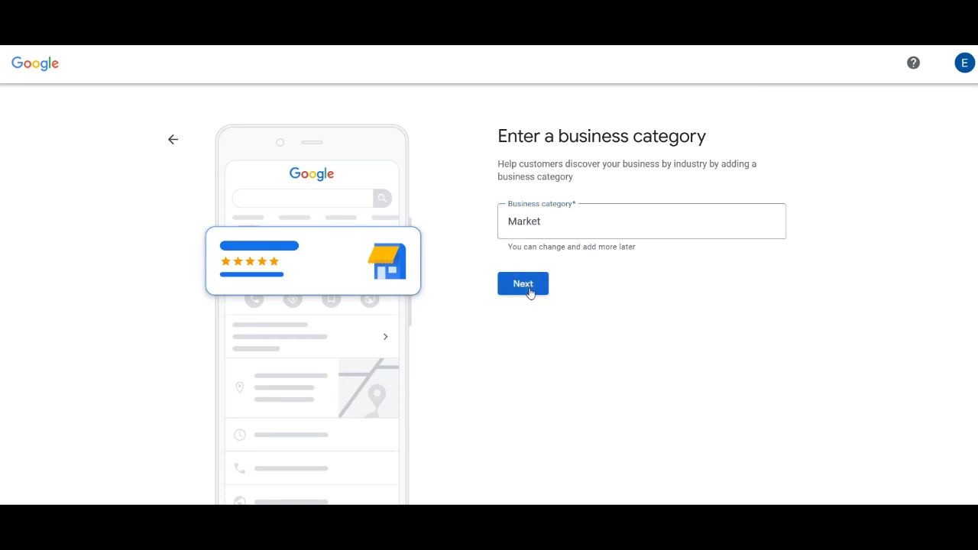
Fill in the business address, leave out the phone number and accept the terms
{"action": "mouse_move", "coordinate": [308, 514]}
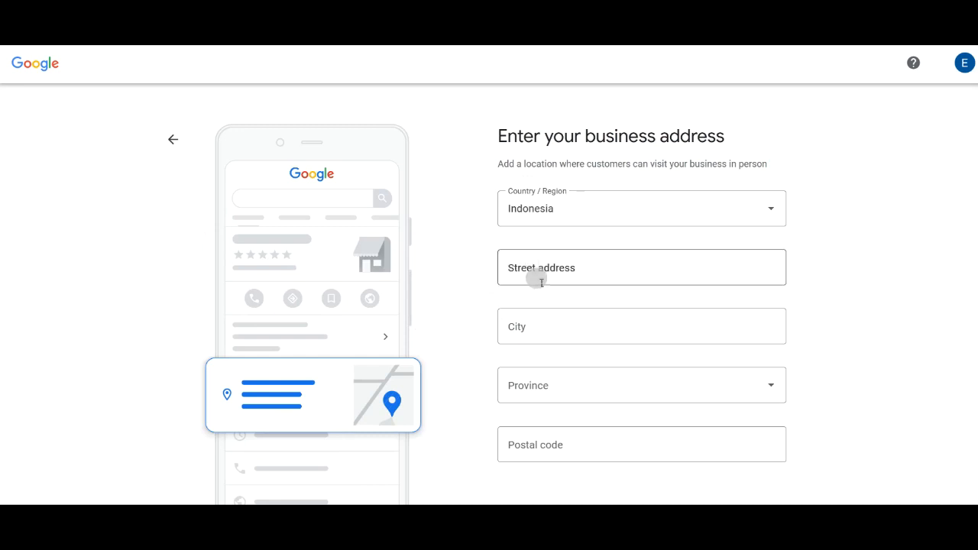
{"action": "left_click", "coordinate": [541, 283]}
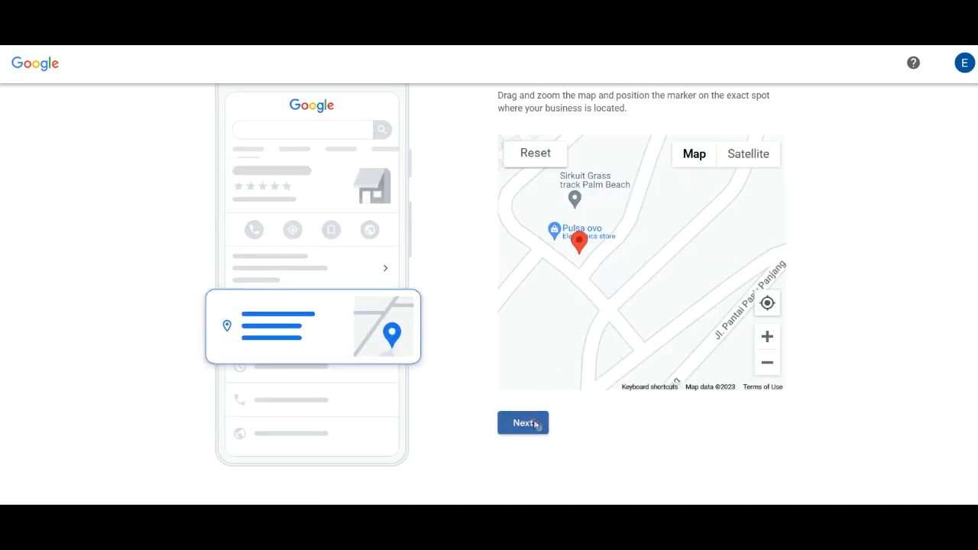
{"action": "left_click", "coordinate": [543, 417]}
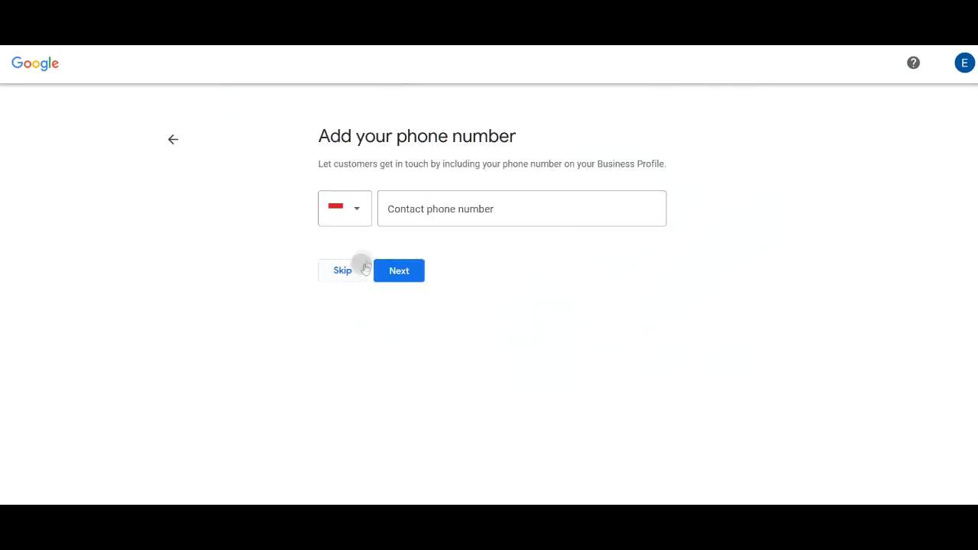
{"action": "left_click", "coordinate": [365, 268]}
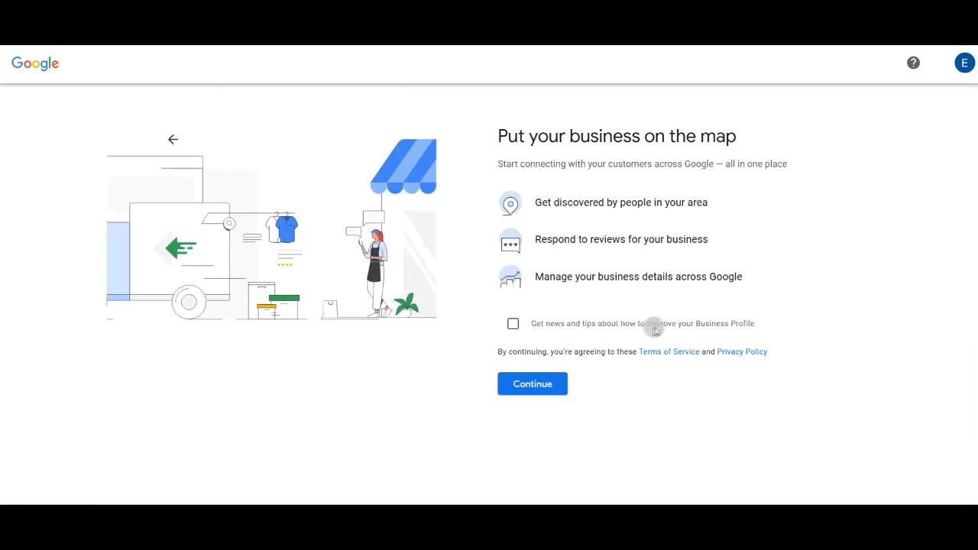
{"action": "left_click", "coordinate": [531, 385]}
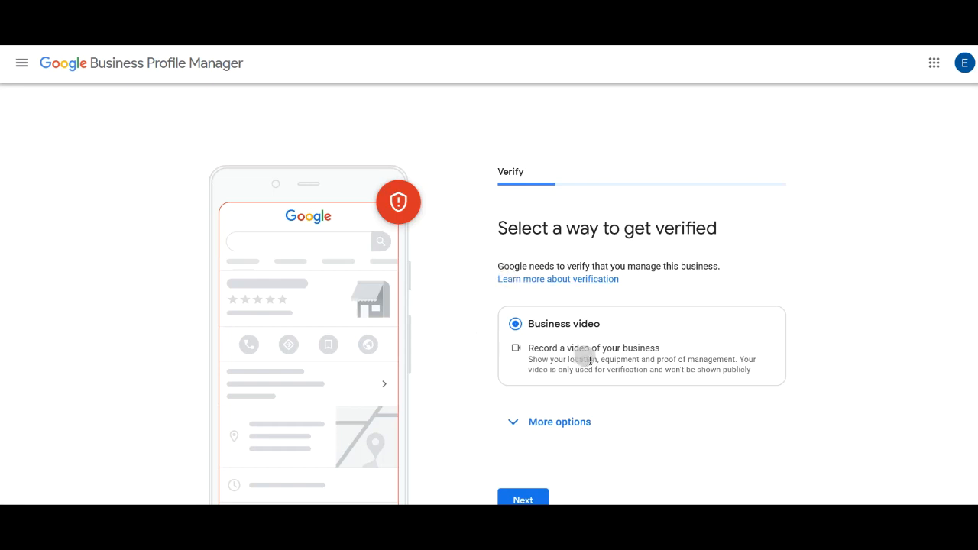
Postpone verification by choosing Verify Later under More options and confirming it
{"action": "scroll", "coordinate": [468, 369], "scroll_direction": "down", "scroll_amount": 2}
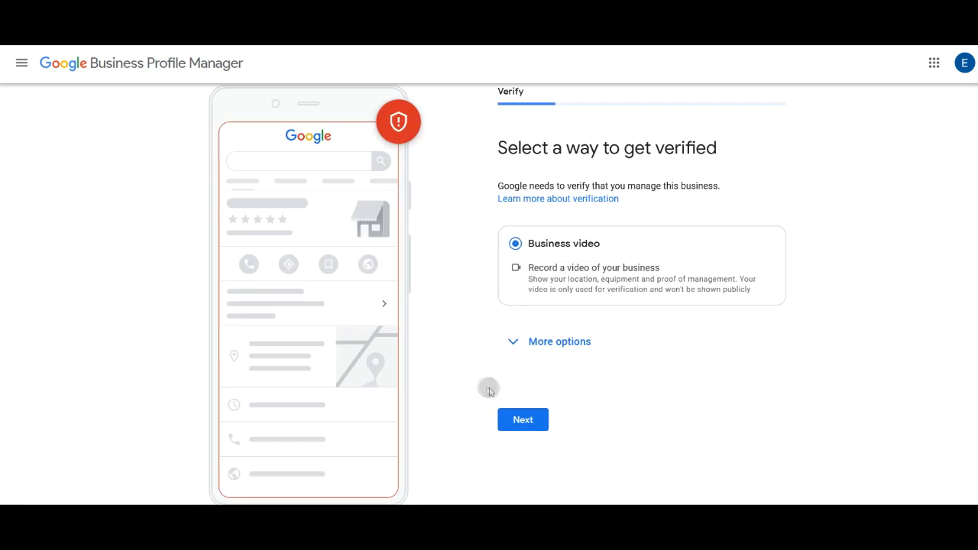
{"action": "left_click", "coordinate": [510, 344]}
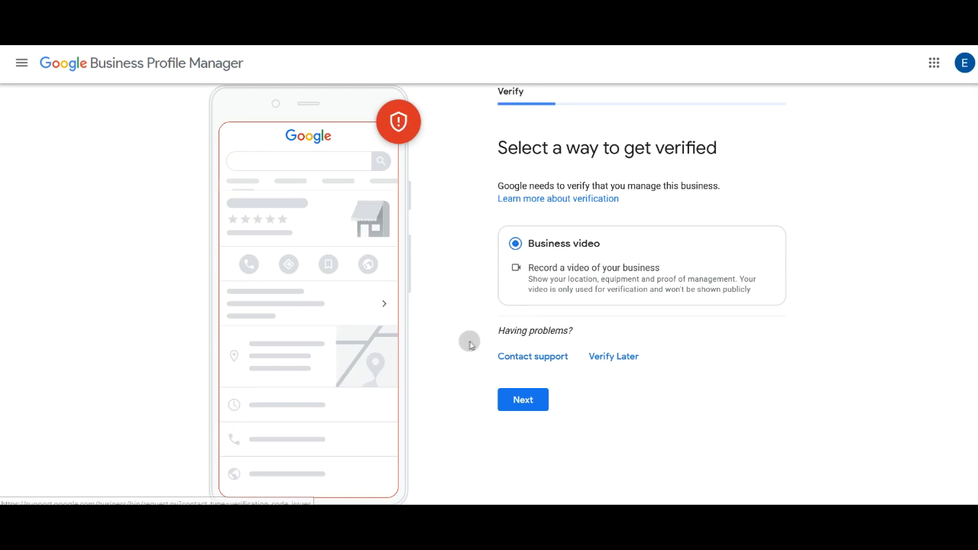
{"action": "left_click", "coordinate": [609, 360]}
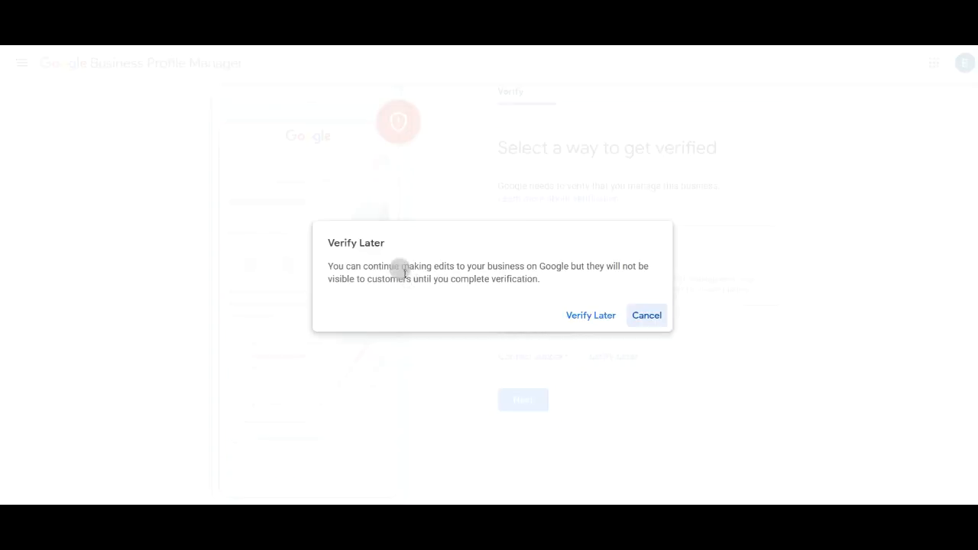
{"action": "left_click", "coordinate": [590, 320]}
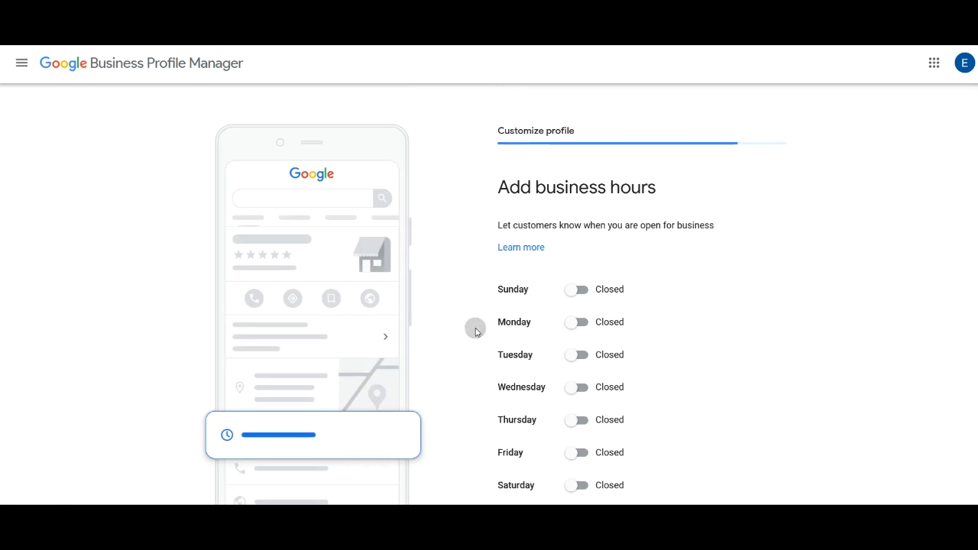
Leave business hours unset and keep customer messaging turned on
{"action": "scroll", "coordinate": [473, 327], "scroll_direction": "down", "scroll_amount": 2}
{"action": "scroll", "coordinate": [473, 329], "scroll_direction": "up", "scroll_amount": 2}
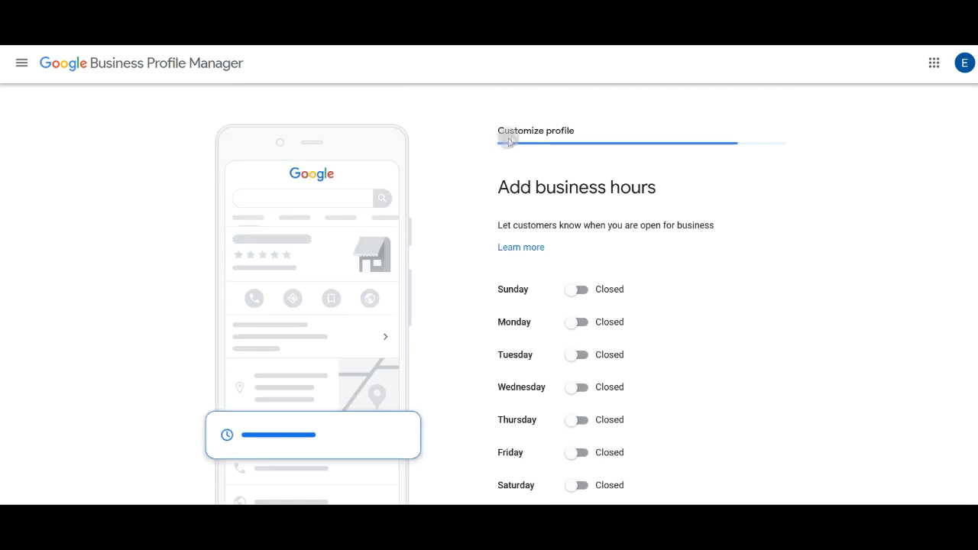
{"action": "scroll", "coordinate": [482, 343], "scroll_direction": "down", "scroll_amount": 2}
{"action": "left_click", "coordinate": [518, 451]}
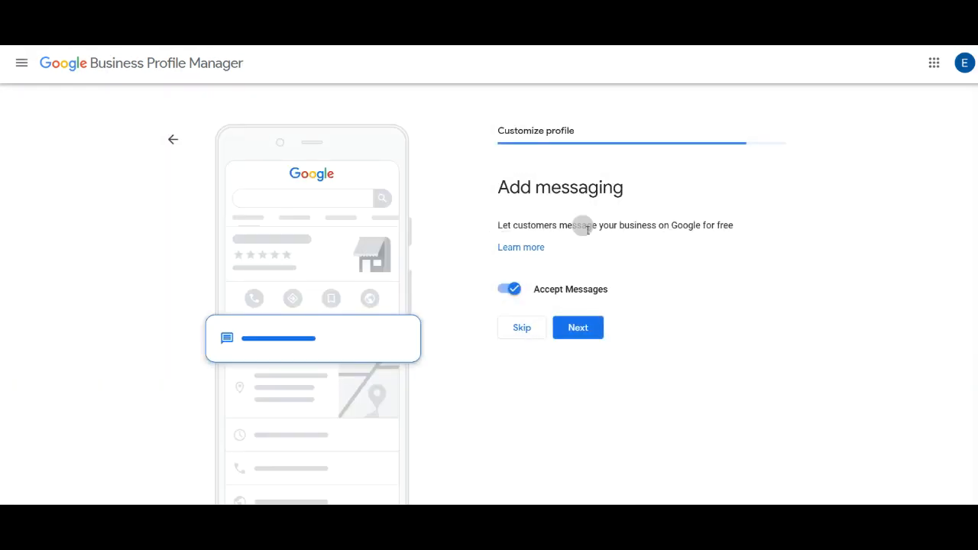
{"action": "left_click_drag", "start_coordinate": [582, 226], "coordinate": [640, 230]}
{"action": "left_click", "coordinate": [679, 235]}
{"action": "left_click", "coordinate": [579, 327]}
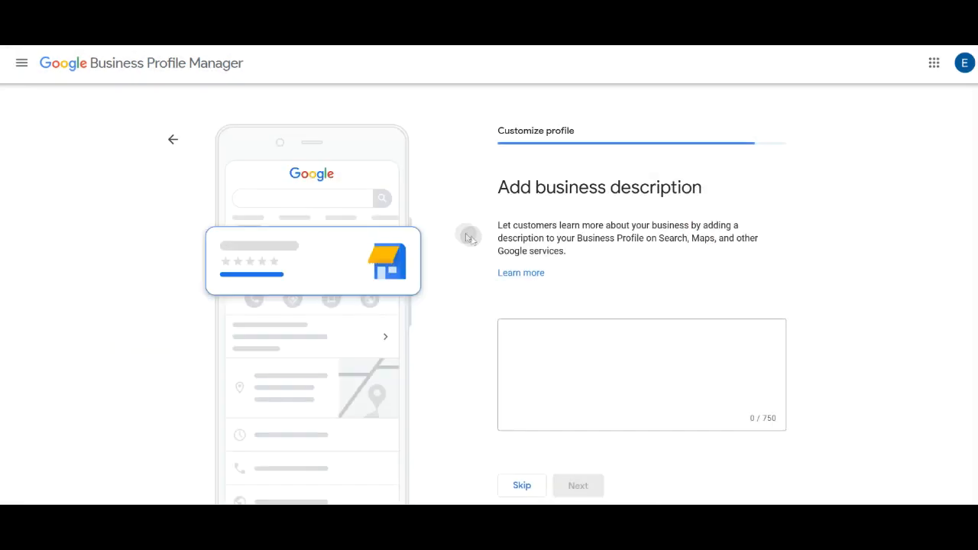
Leave out the description, photos and ad credit, keep notifications off, and finish setup
{"action": "scroll", "coordinate": [482, 356], "scroll_direction": "down", "scroll_amount": 1}
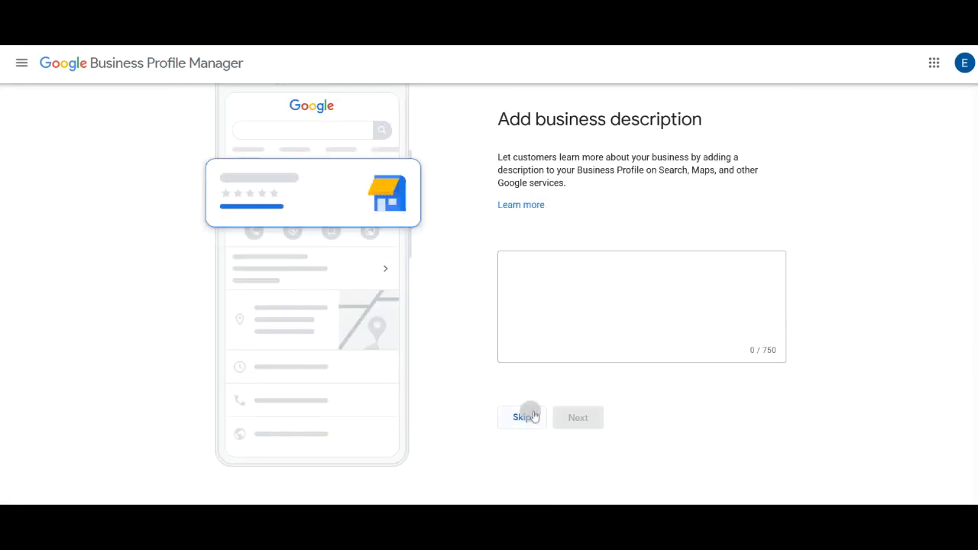
{"action": "left_click", "coordinate": [524, 414]}
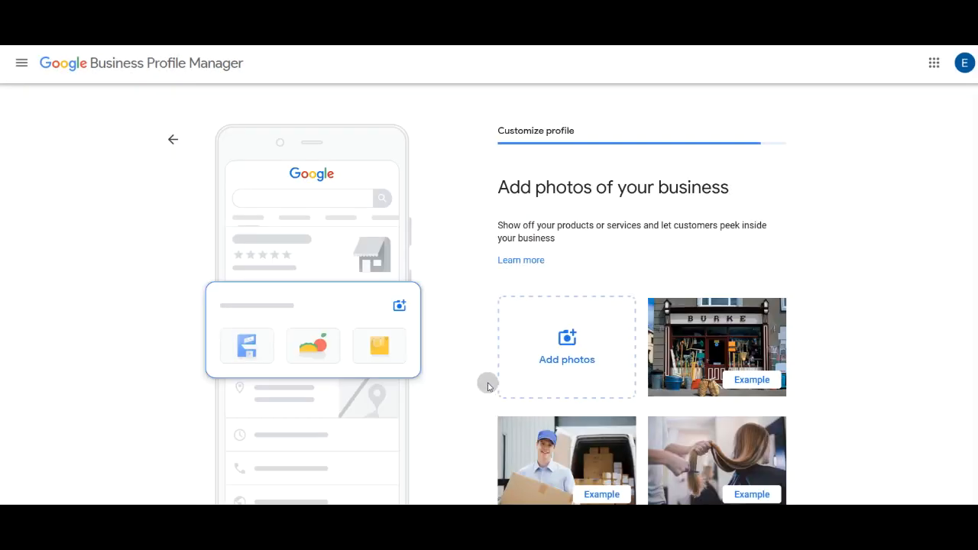
{"action": "scroll", "coordinate": [480, 387], "scroll_direction": "down", "scroll_amount": 2}
{"action": "left_click", "coordinate": [520, 452]}
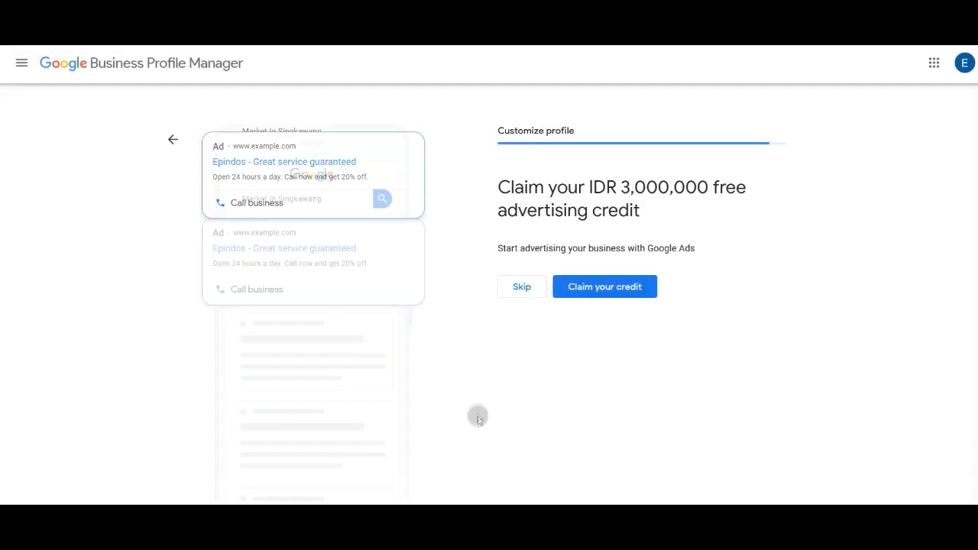
{"action": "left_click", "coordinate": [516, 294]}
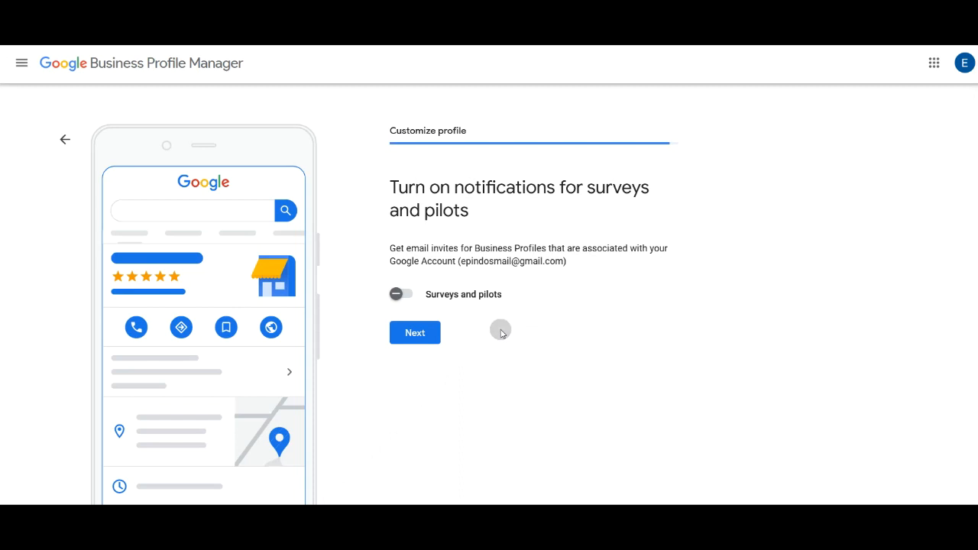
{"action": "left_click", "coordinate": [413, 333]}
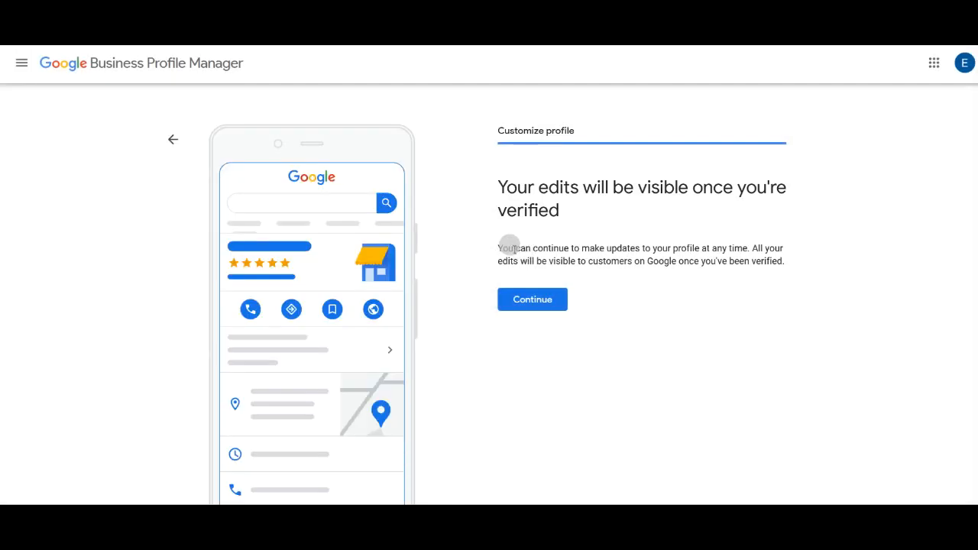
{"action": "left_click", "coordinate": [535, 305]}
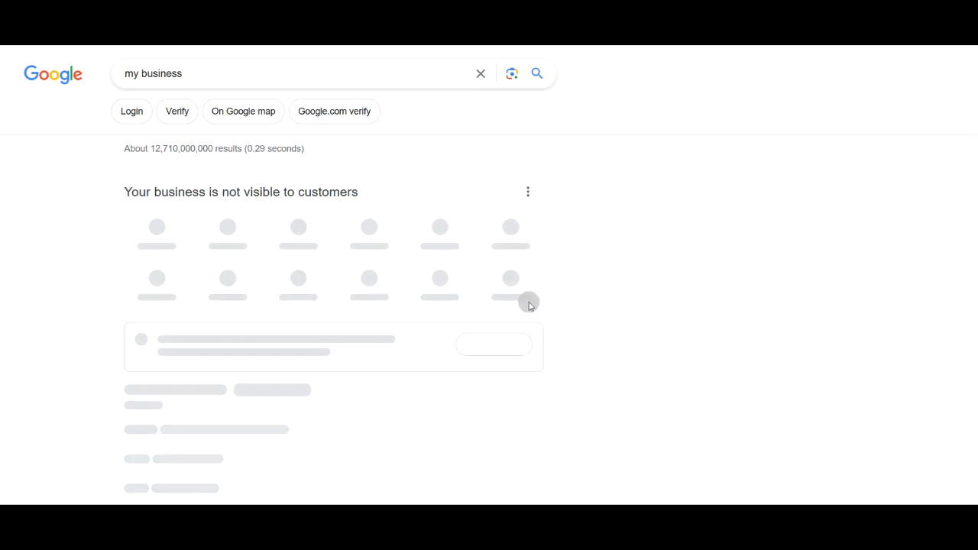